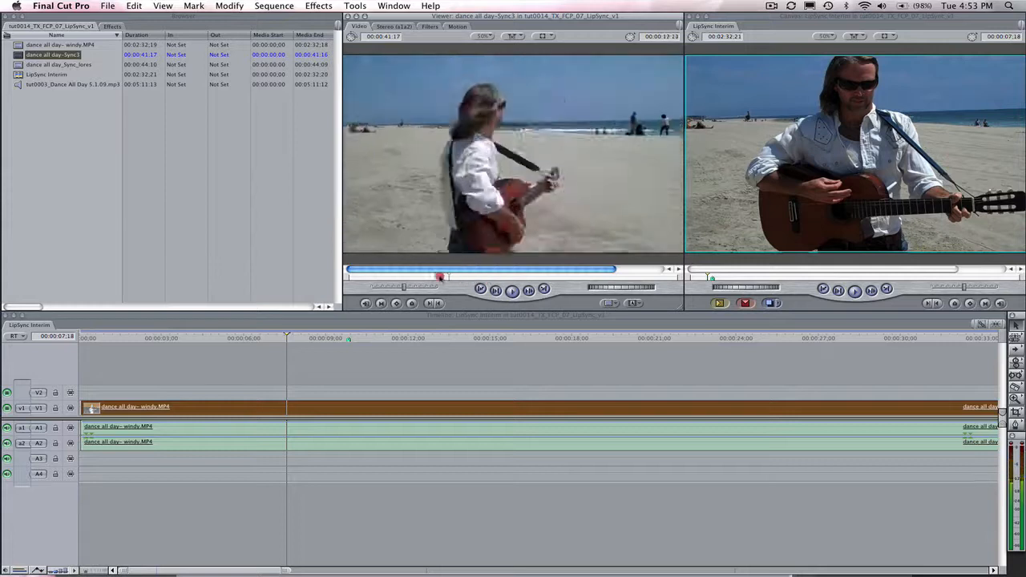
Scrub through the dance all day-Sync3 clip and the LipSync sequence to examine the singer's lip movements.
{"action": "left_click_drag", "start_coordinate": [429, 278], "coordinate": [506, 275]}
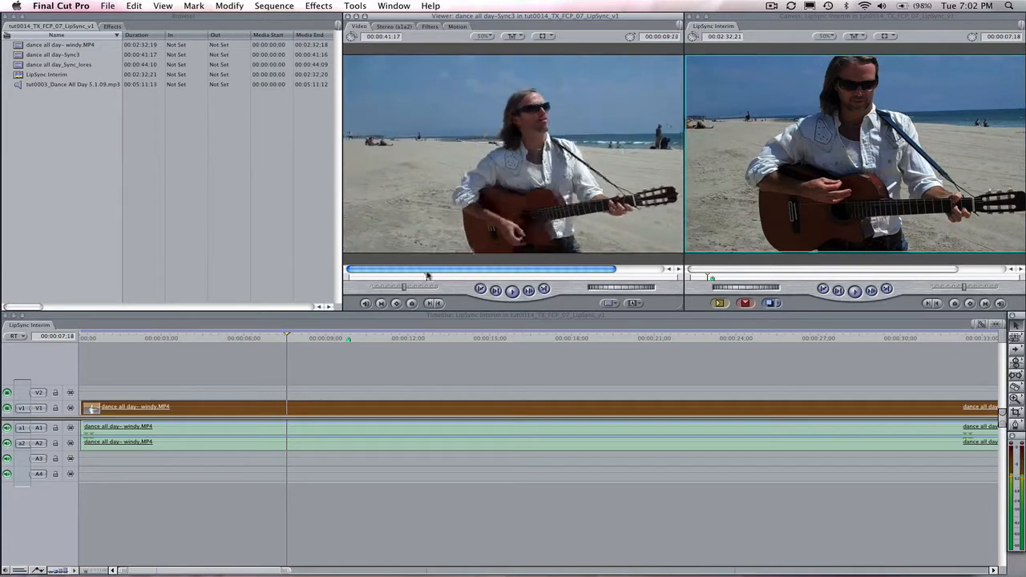
{"action": "left_click_drag", "start_coordinate": [425, 274], "coordinate": [416, 274]}
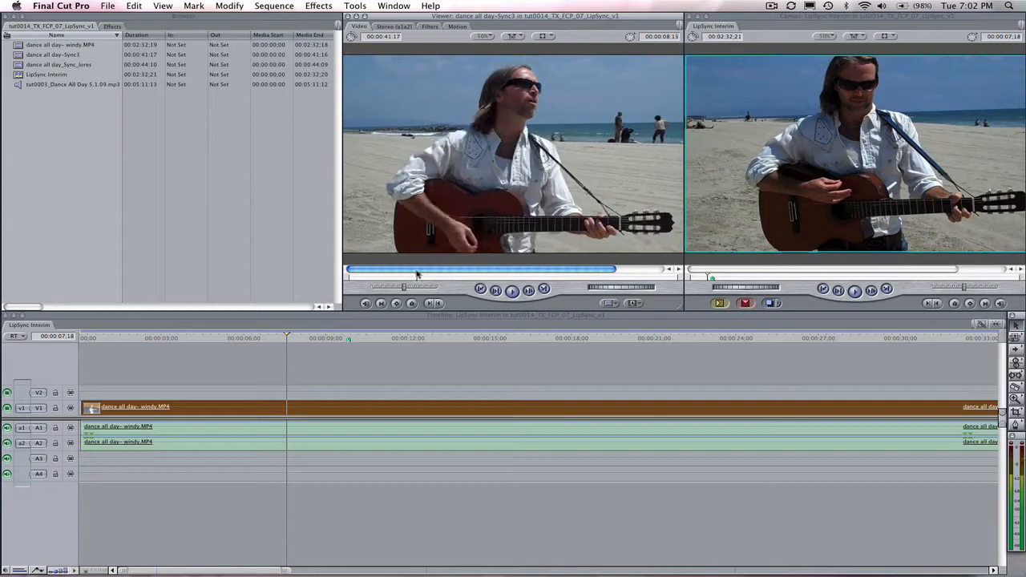
{"action": "left_click_drag", "start_coordinate": [416, 275], "coordinate": [429, 272]}
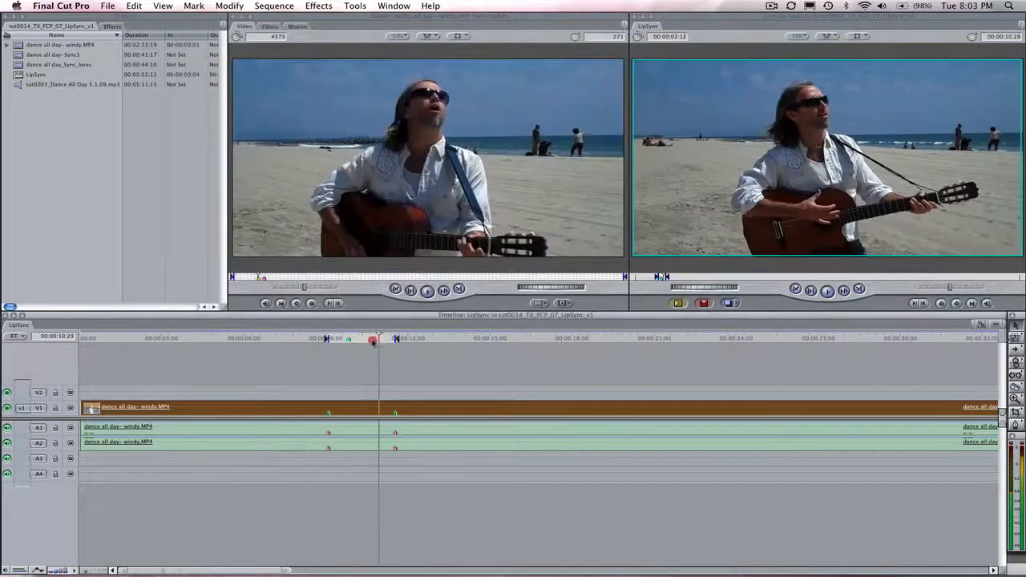
{"action": "mouse_move", "coordinate": [379, 338]}
{"action": "left_mouse_down"}
{"action": "mouse_move", "coordinate": [325, 345]}
{"action": "mouse_move", "coordinate": [398, 359]}
{"action": "mouse_move", "coordinate": [355, 362]}
{"action": "mouse_move", "coordinate": [370, 363]}
{"action": "left_mouse_up"}
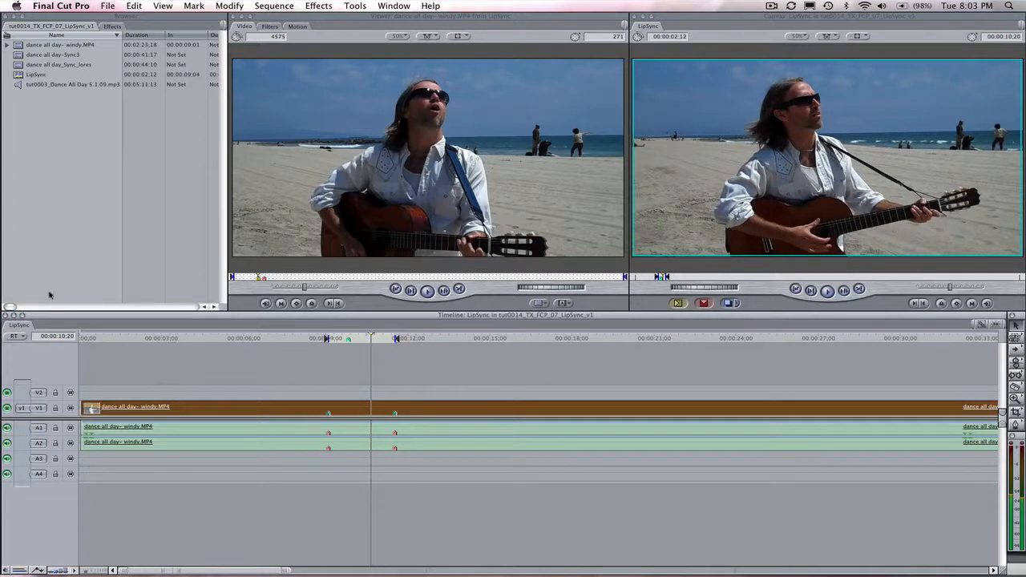
Set the LipSync sequence's time display to Frames.
{"action": "right_click", "coordinate": [71, 336]}
{"action": "left_click", "coordinate": [92, 361]}
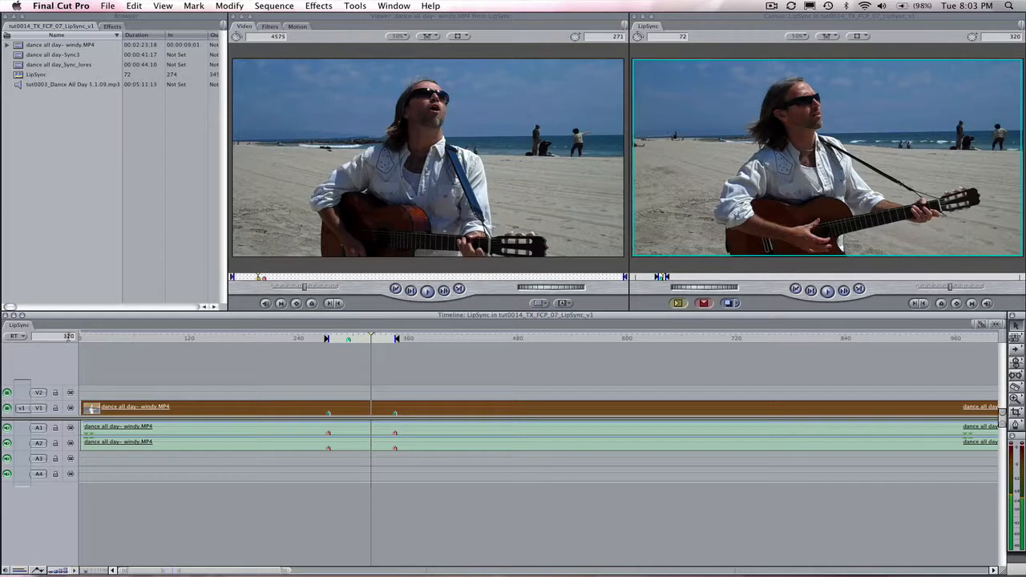
{"action": "right_click", "coordinate": [72, 339]}
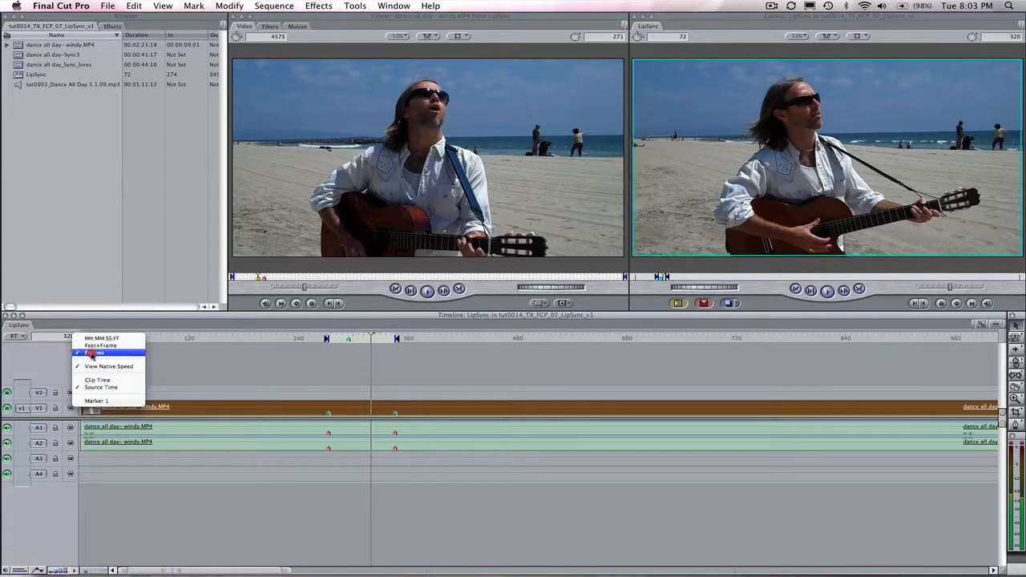
{"action": "left_click", "coordinate": [92, 352]}
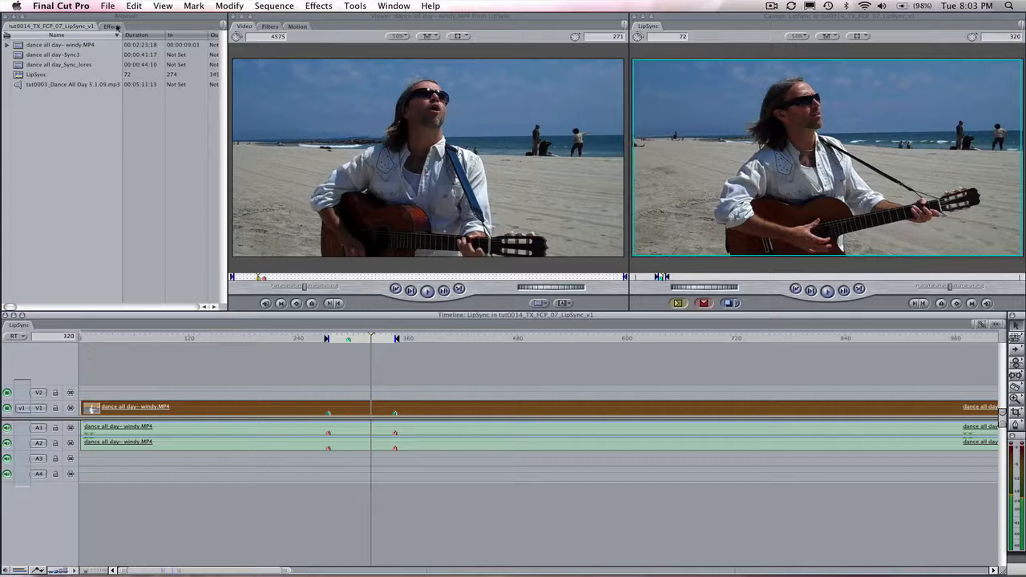
Apply the Twixtor 4.5 FxPlug video filter to the windy clip on track V1.
{"action": "left_click", "coordinate": [118, 28]}
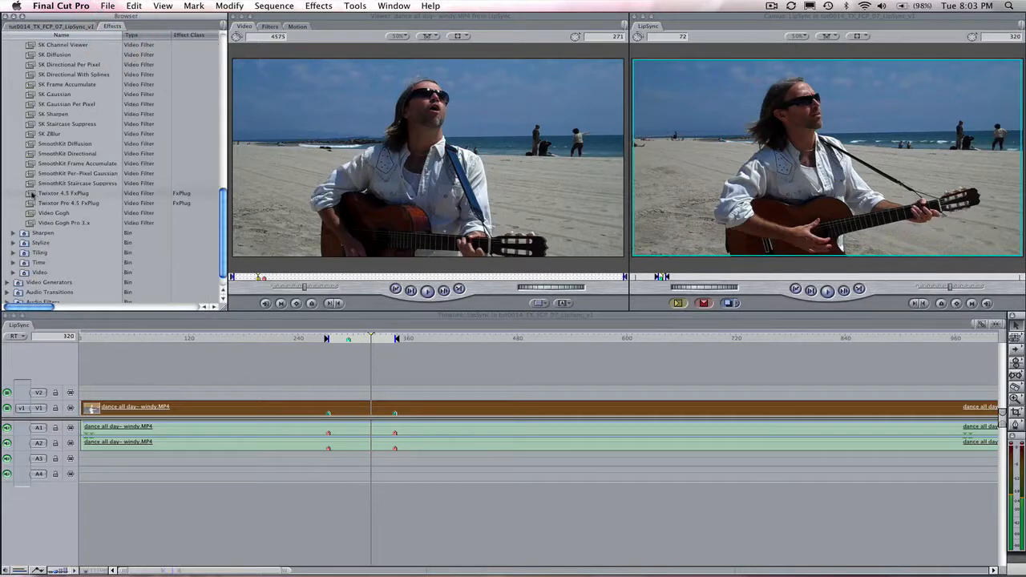
{"action": "left_click_drag", "start_coordinate": [30, 193], "coordinate": [244, 411]}
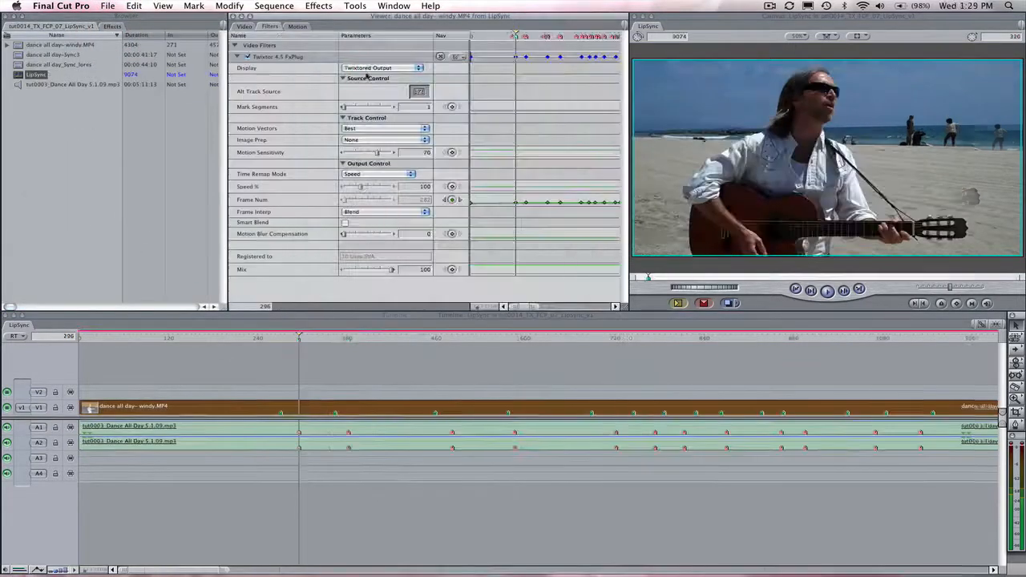
Set the Twixtor filter's display to Source and its time remap mode to Frame Number.
{"action": "left_click", "coordinate": [366, 72]}
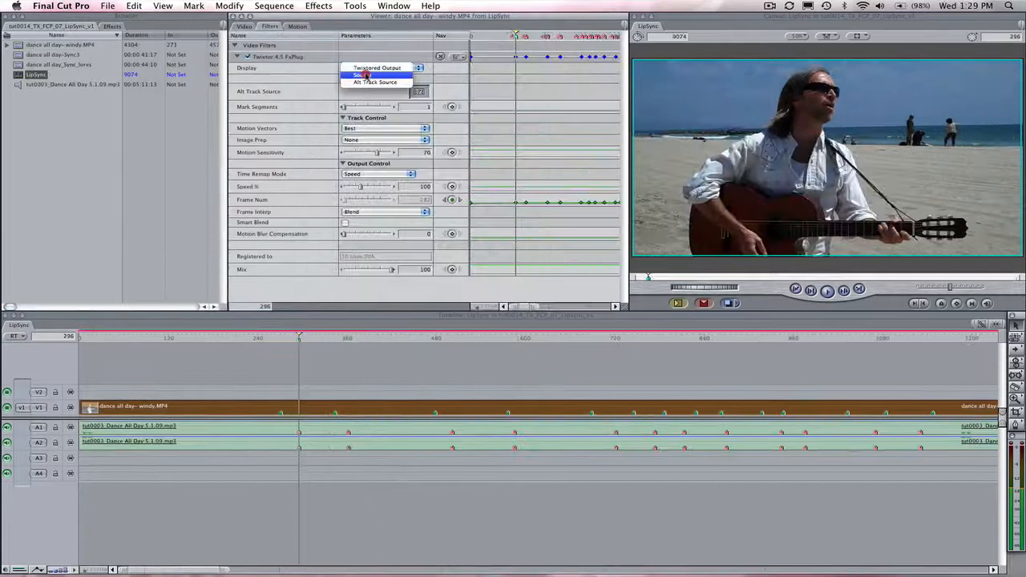
{"action": "left_click", "coordinate": [367, 75]}
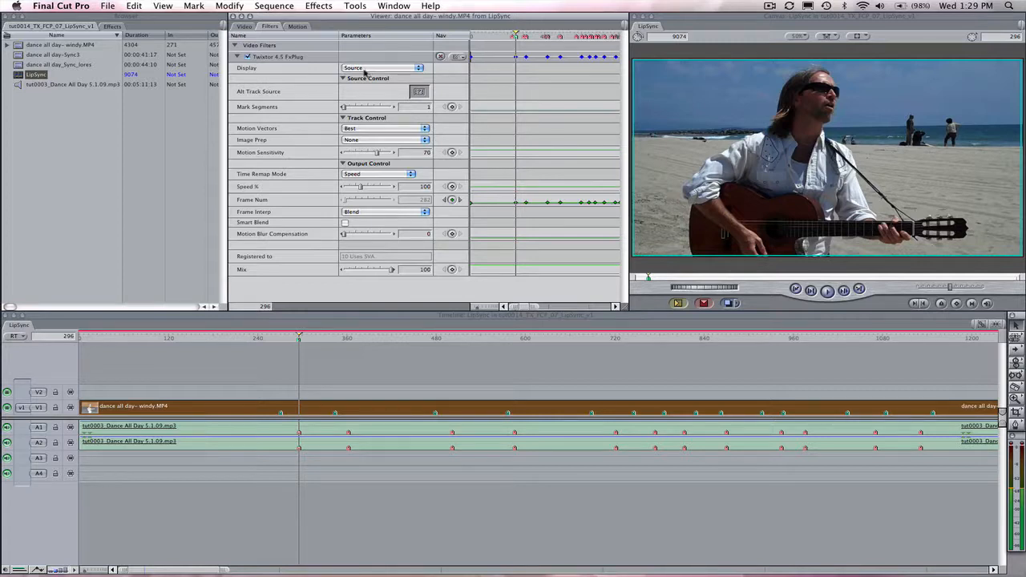
{"action": "left_click", "coordinate": [372, 174]}
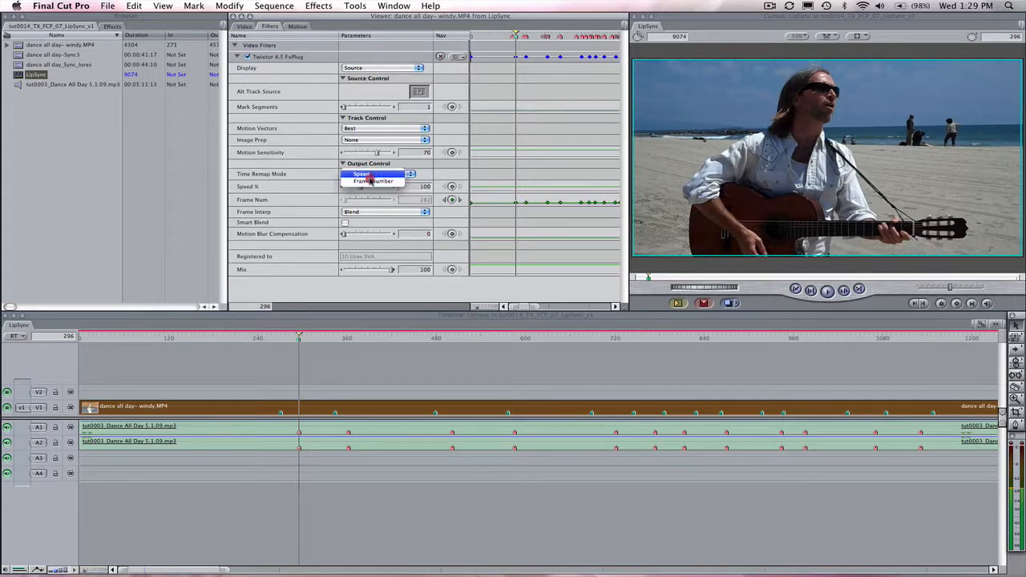
{"action": "left_click", "coordinate": [370, 181]}
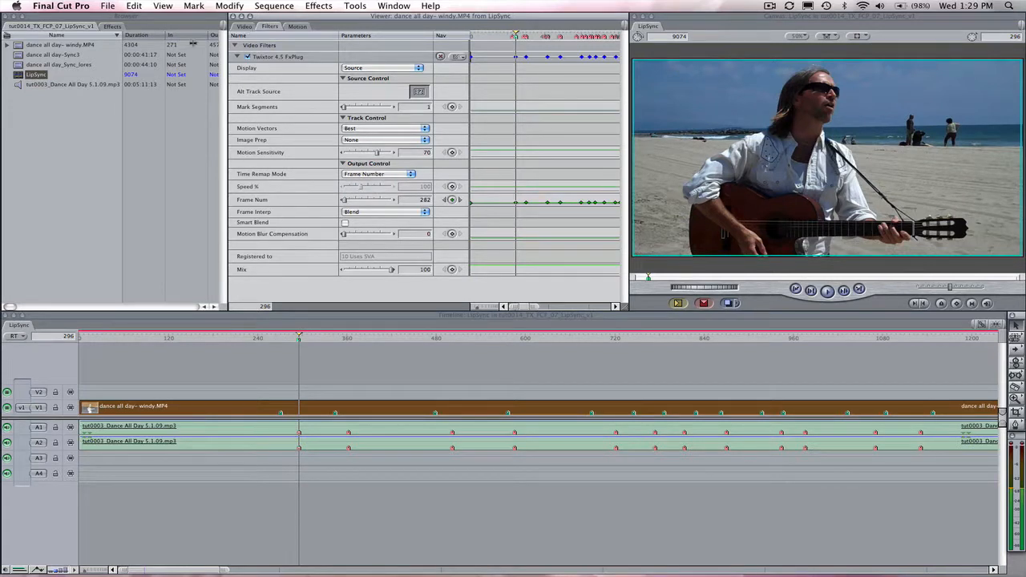
Play the original windy clip and the studio audio track to locate the start and end of the word sounds.
{"action": "left_click", "coordinate": [19, 45]}
{"action": "double_click", "coordinate": [19, 45]}
{"action": "left_click", "coordinate": [427, 291]}
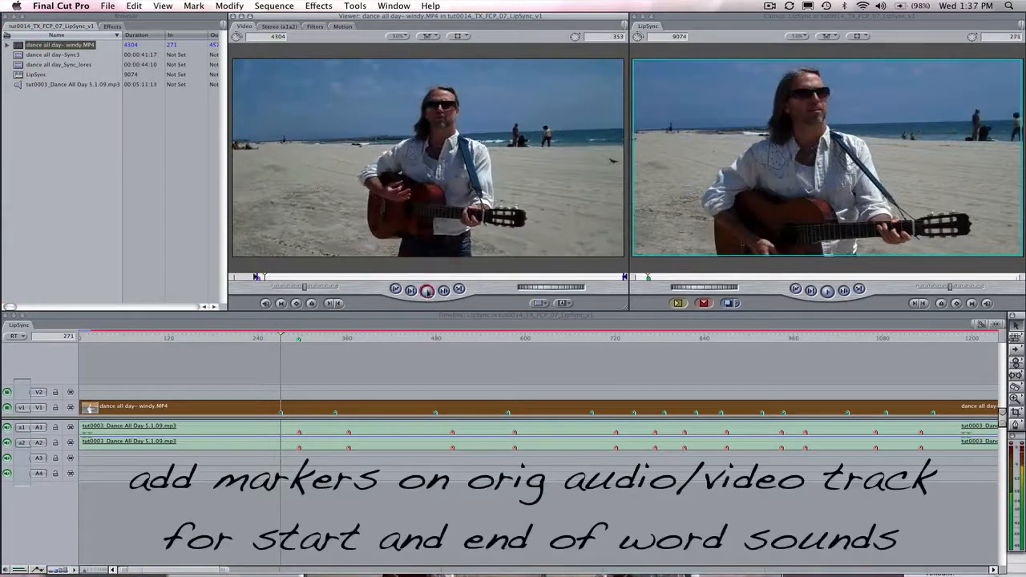
{"action": "left_click", "coordinate": [428, 291]}
{"action": "left_click", "coordinate": [292, 339]}
{"action": "left_click_drag", "start_coordinate": [297, 341], "coordinate": [335, 339]}
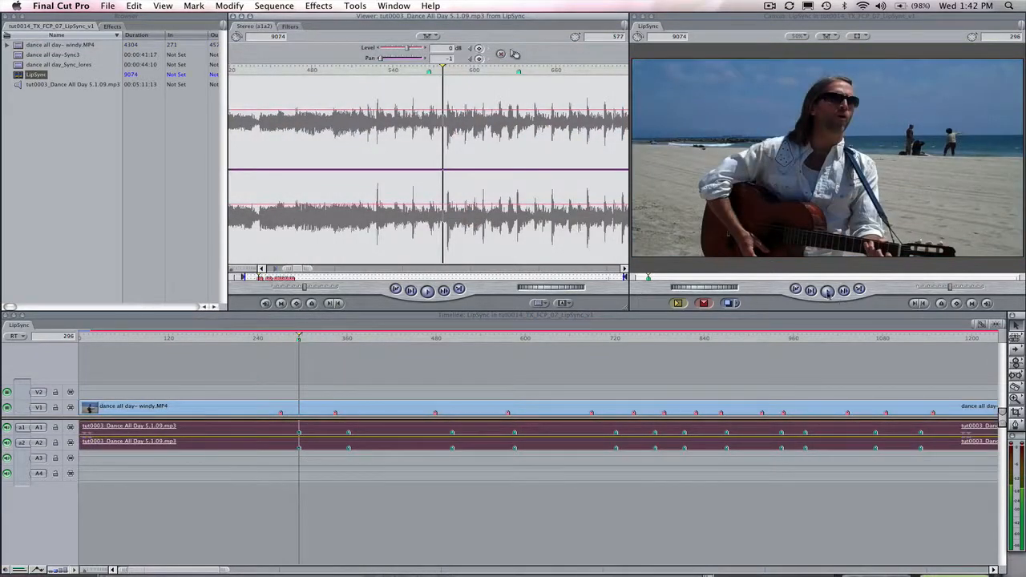
{"action": "left_click", "coordinate": [429, 291]}
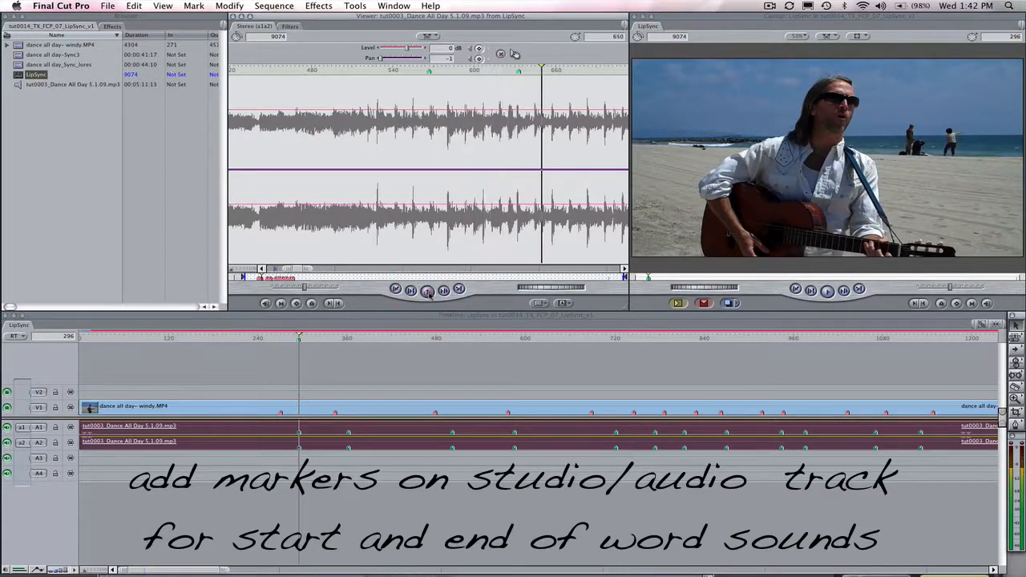
{"action": "left_click", "coordinate": [427, 291]}
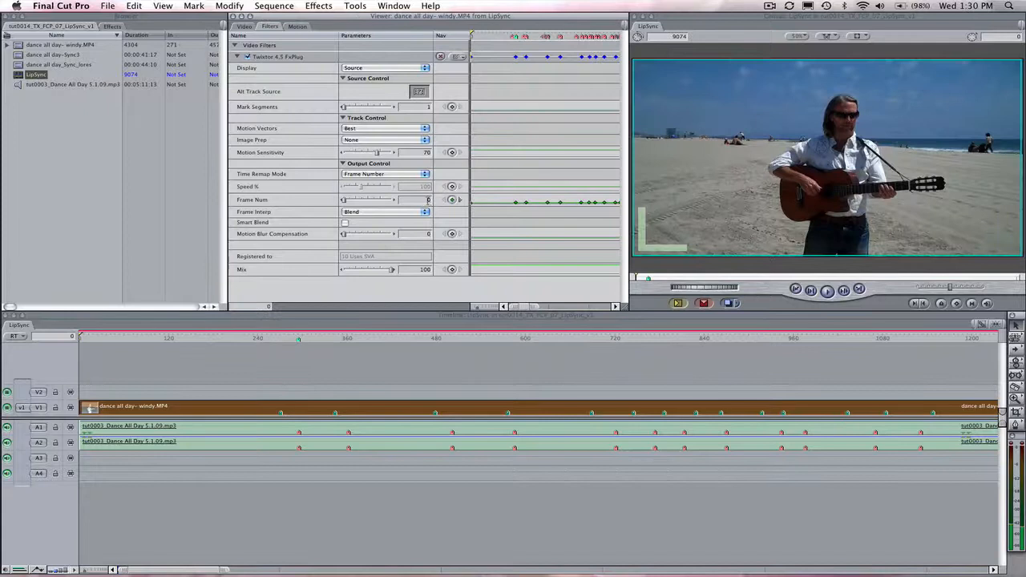
Check the Frame Num keyframe at the start of the clip and go to the next one at frame 296.
{"action": "left_click", "coordinate": [433, 200]}
{"action": "left_click", "coordinate": [460, 200]}
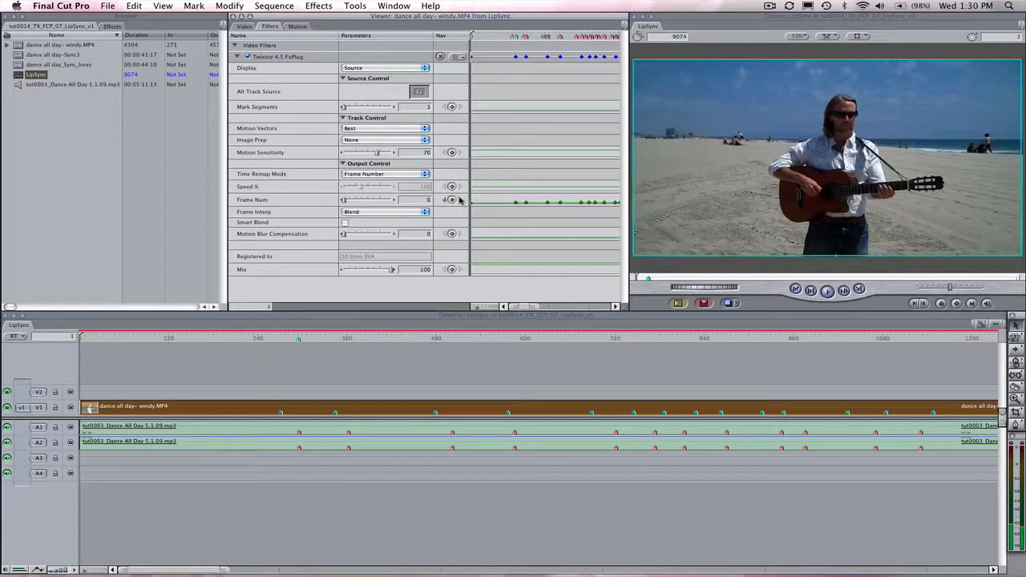
{"action": "left_click", "coordinate": [460, 200]}
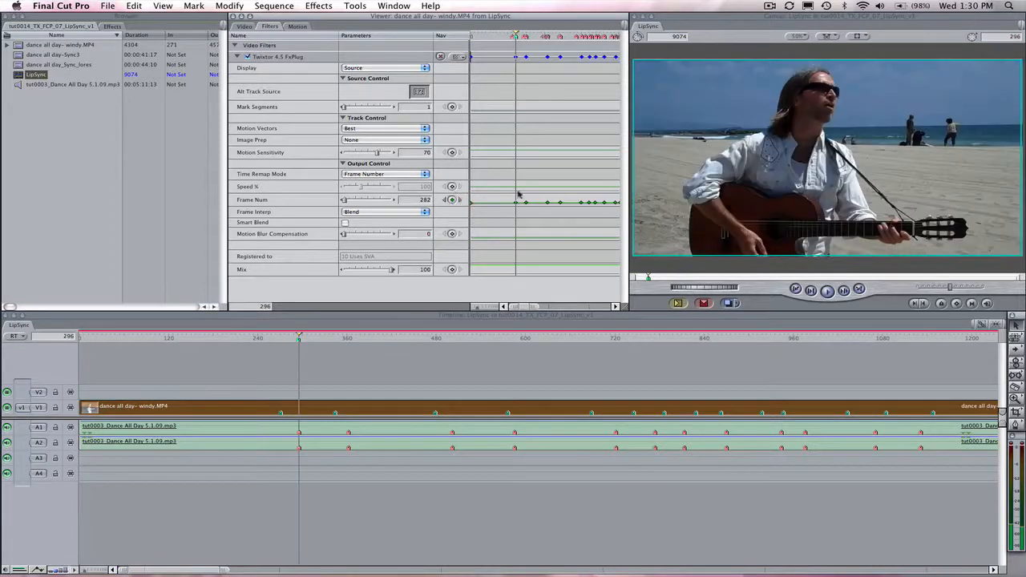
Play the studio audio waveform around its marked word sounds to check the marker placement.
{"action": "left_click", "coordinate": [827, 291]}
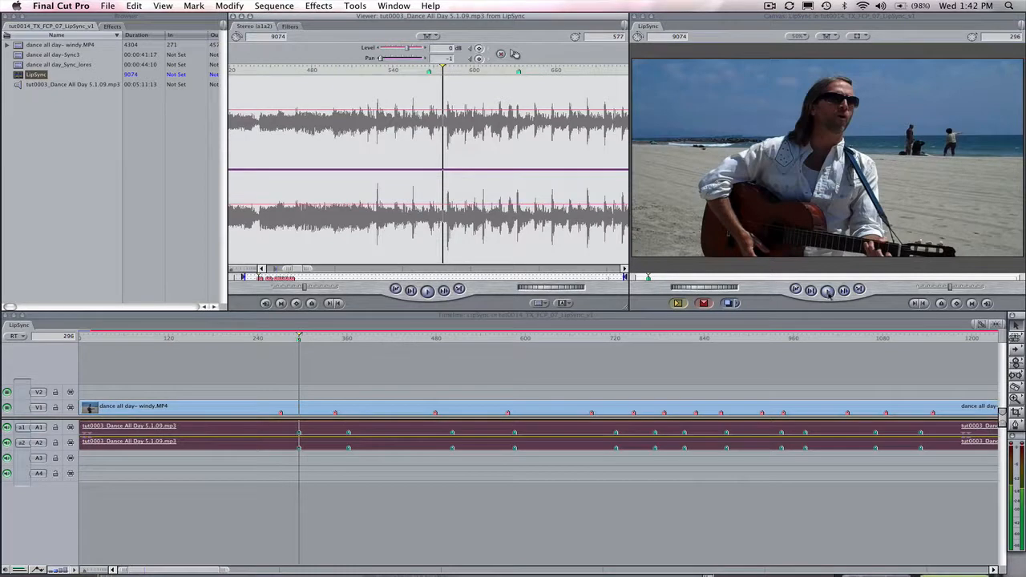
{"action": "left_click", "coordinate": [428, 291]}
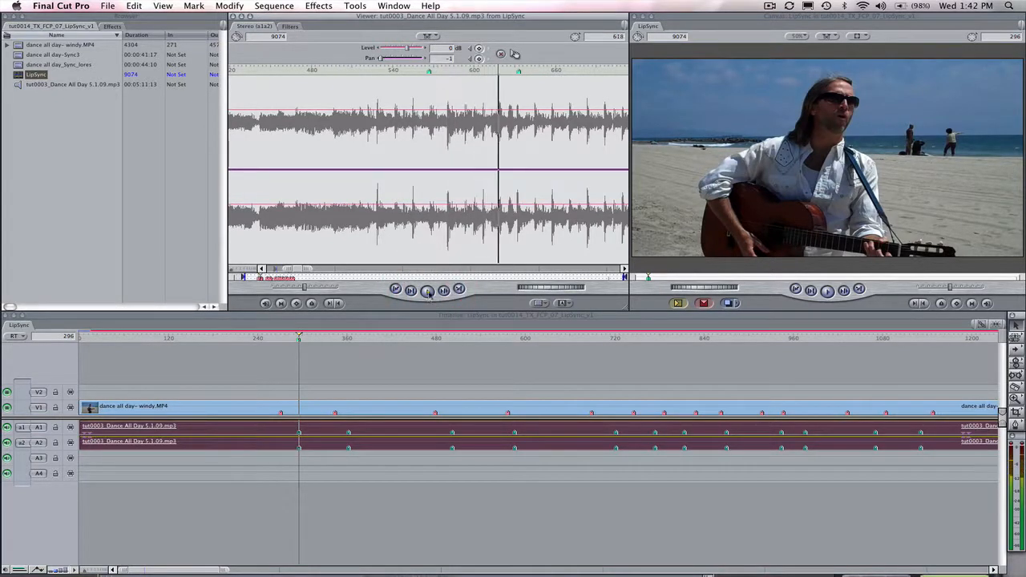
{"action": "left_click", "coordinate": [427, 290]}
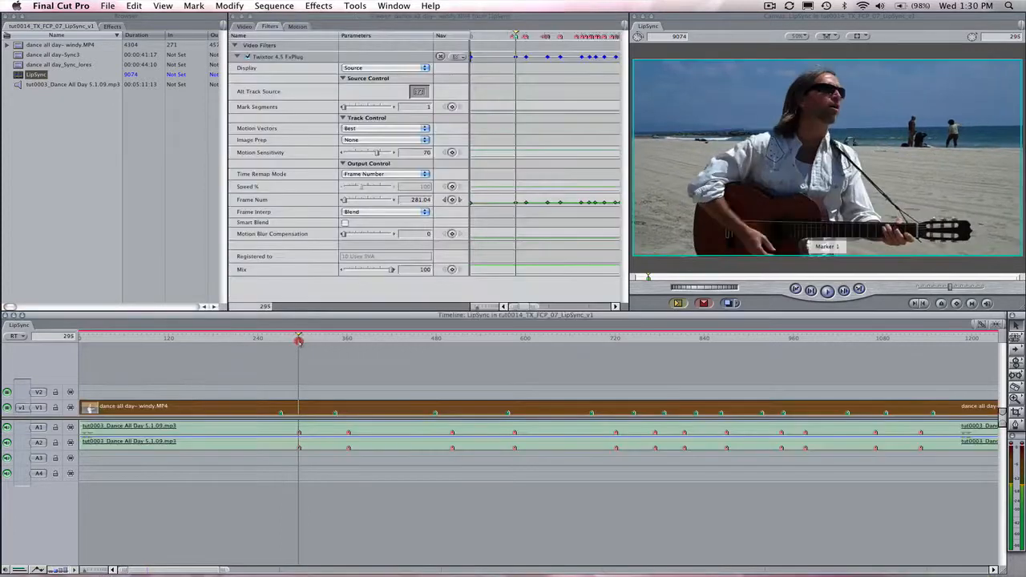
Compare the studio audio marker at frame 296 with the windy clip's first marker at frame 271.
{"action": "left_click", "coordinate": [298, 340]}
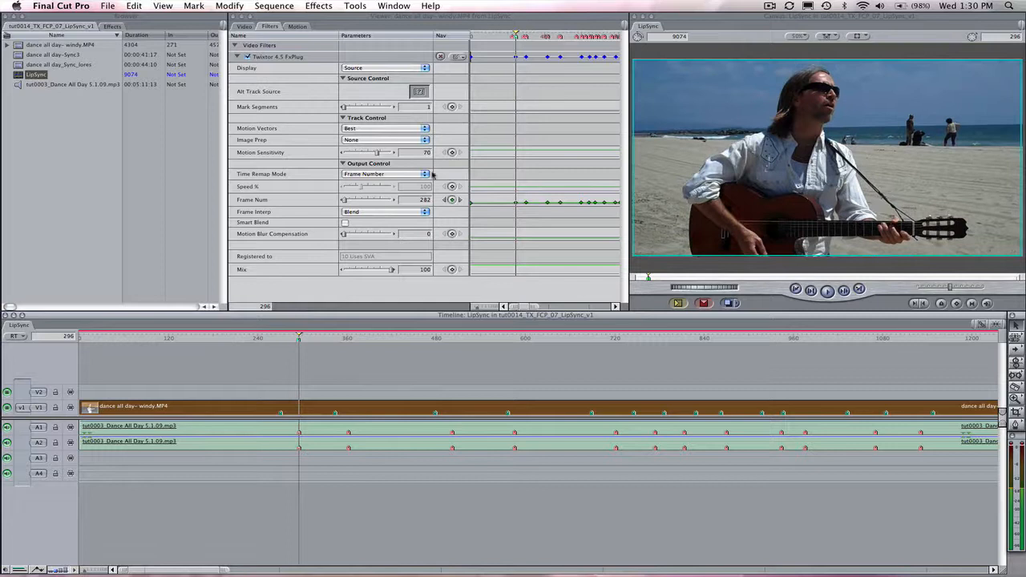
{"action": "left_click", "coordinate": [440, 200]}
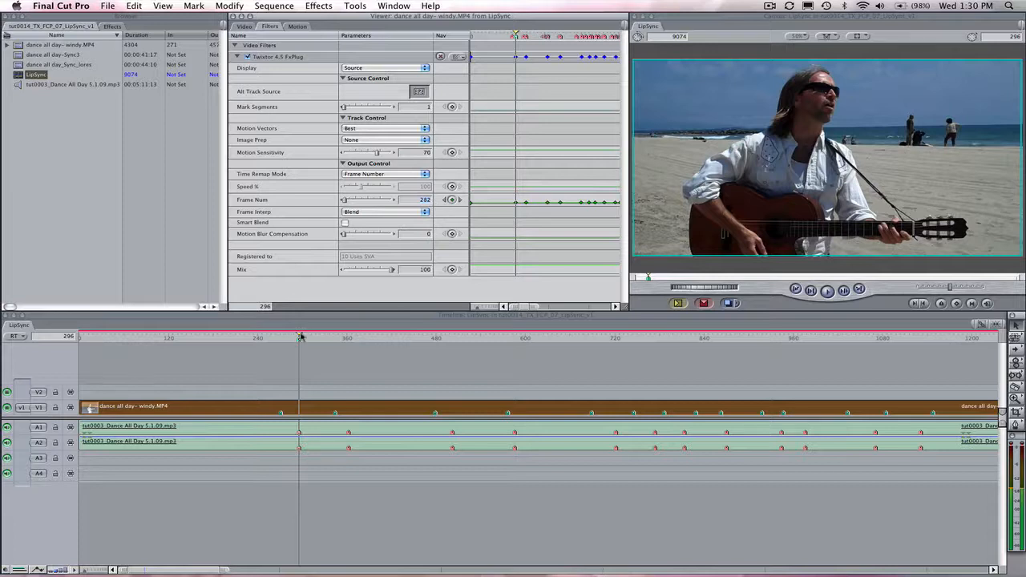
{"action": "left_click_drag", "start_coordinate": [301, 338], "coordinate": [282, 339]}
{"action": "left_click", "coordinate": [245, 26]}
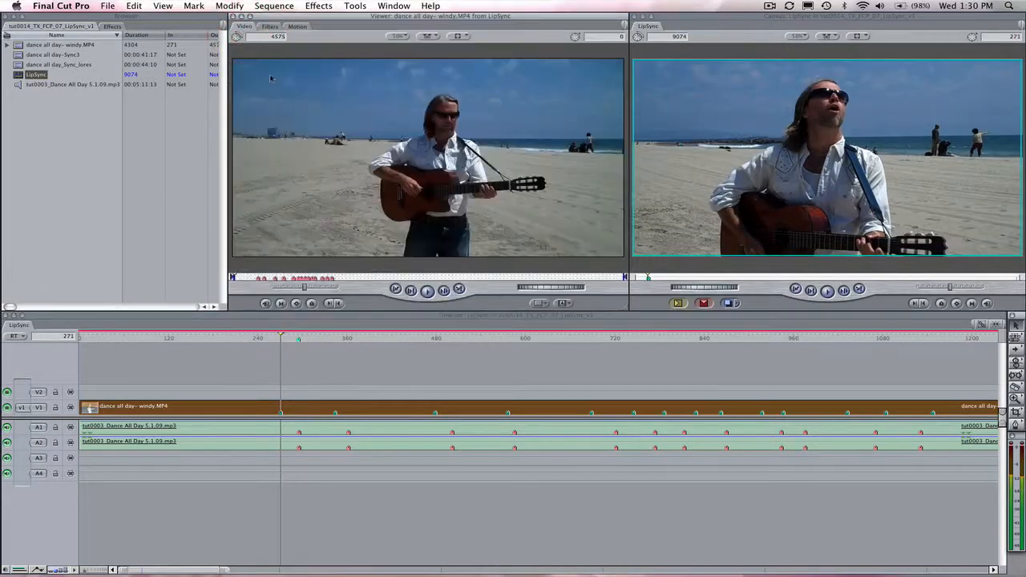
{"action": "left_click", "coordinate": [265, 28]}
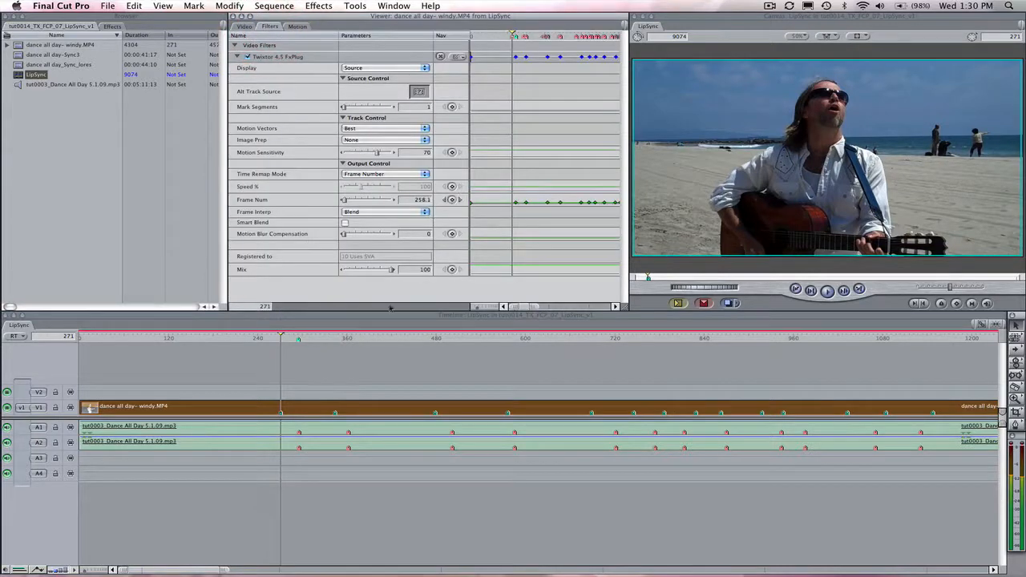
Step through the Frame Num keyframes from frame 296 onward and check the windy clip's second marker.
{"action": "left_click", "coordinate": [459, 200]}
{"action": "left_click", "coordinate": [460, 200]}
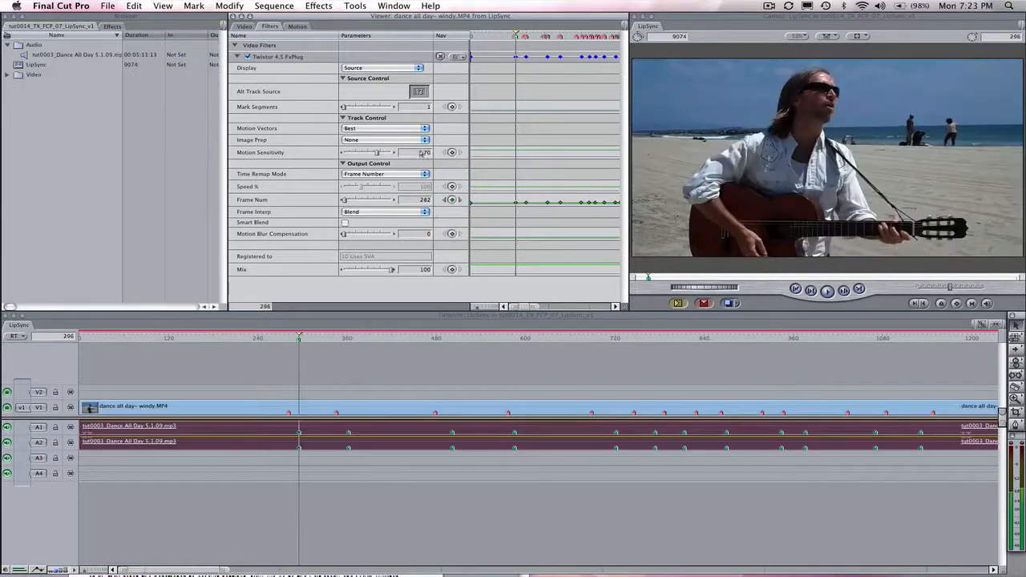
{"action": "left_click", "coordinate": [460, 201]}
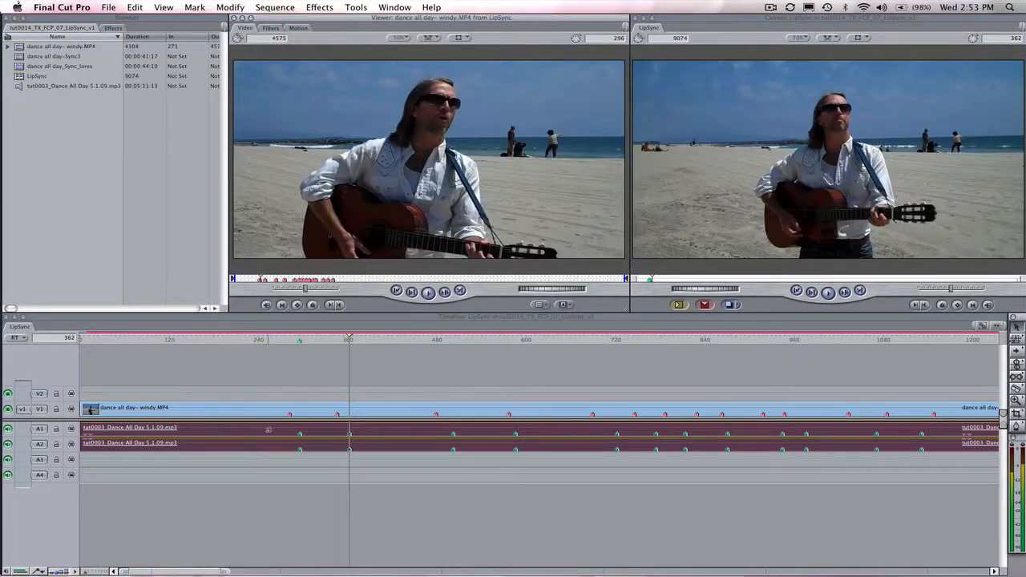
{"action": "left_click", "coordinate": [336, 340]}
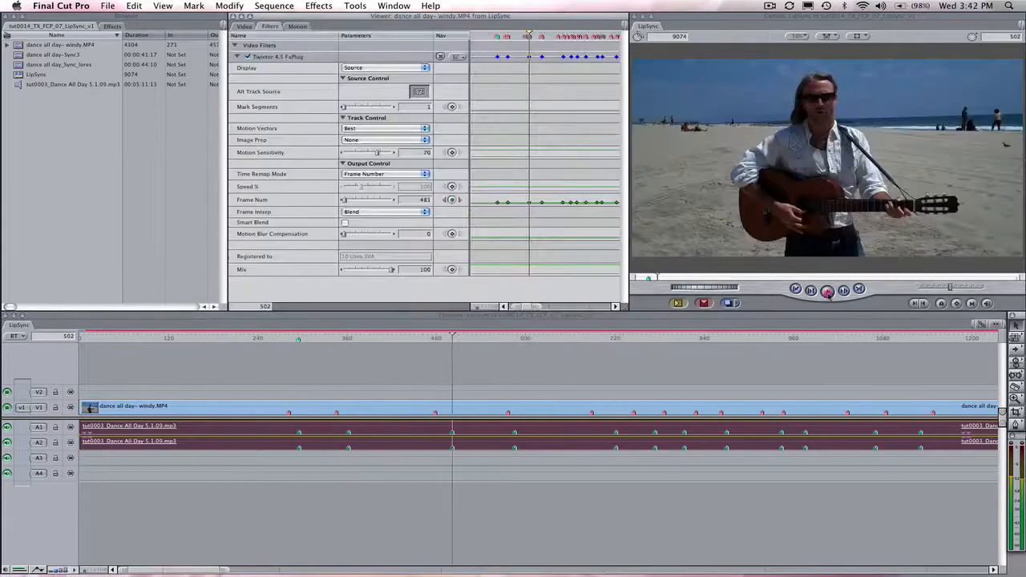
Play the sequence from frame 502, return there, and compare its Frame Num value with the windy clip's third marker.
{"action": "left_click", "coordinate": [828, 291]}
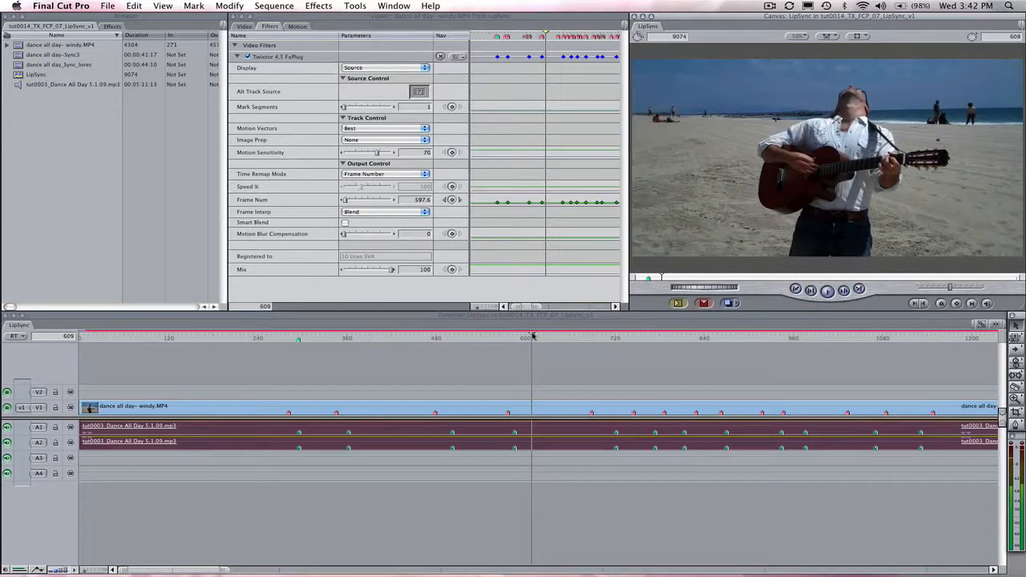
{"action": "left_click_drag", "start_coordinate": [533, 336], "coordinate": [453, 347]}
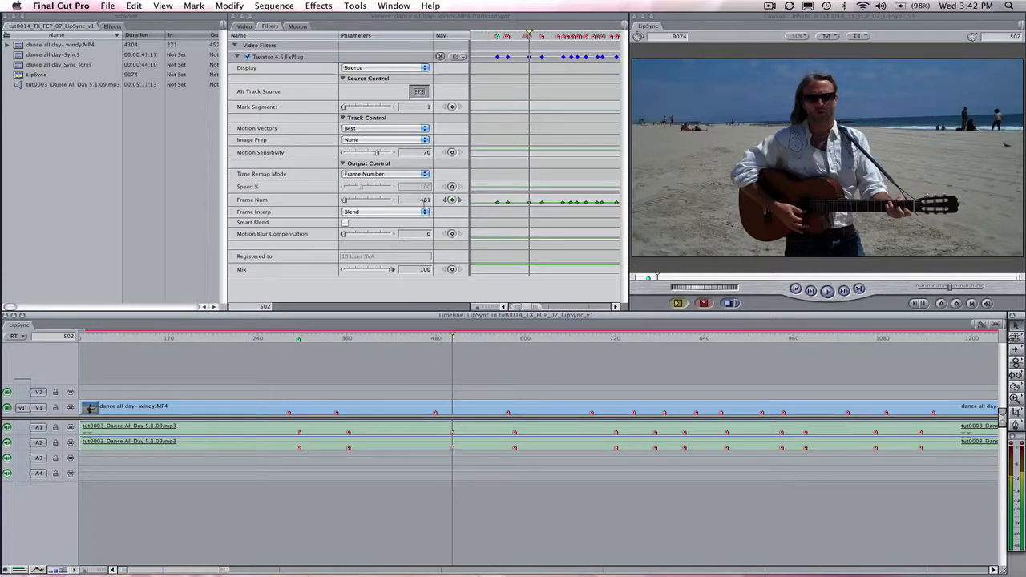
{"action": "left_click", "coordinate": [422, 199]}
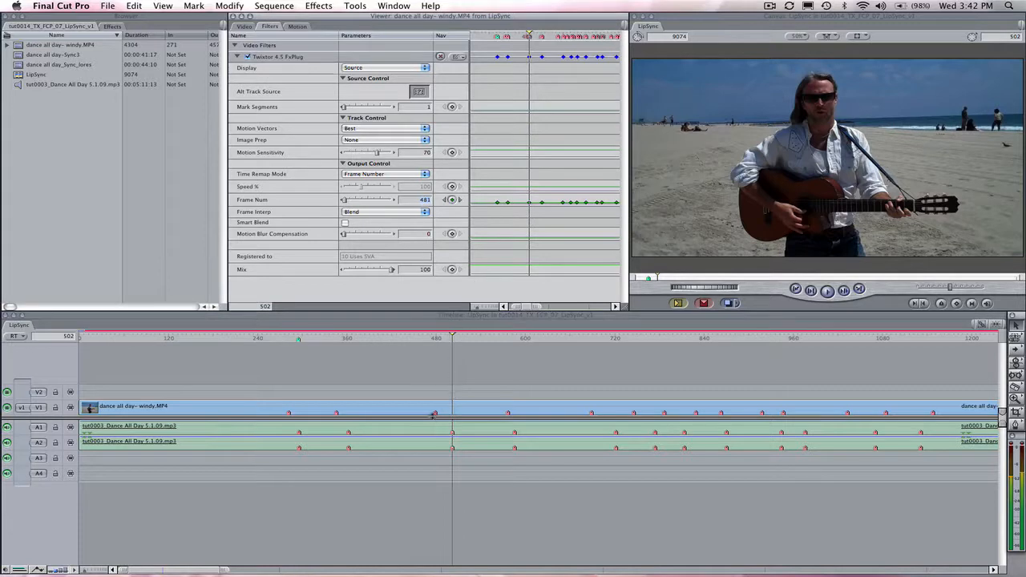
{"action": "left_click", "coordinate": [435, 337]}
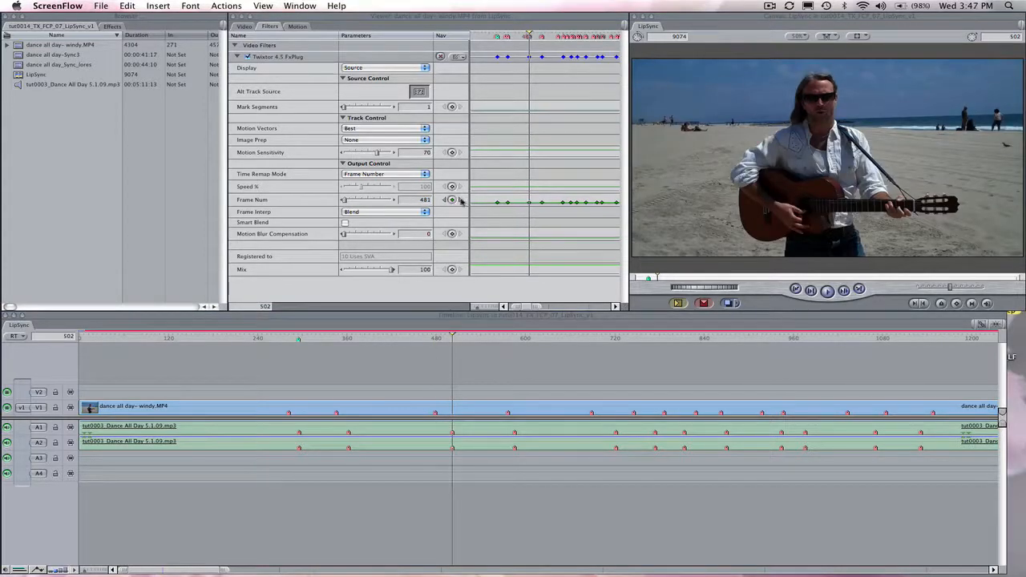
Go to the Frame Num keyframe at frame 586.
{"action": "left_click", "coordinate": [461, 201]}
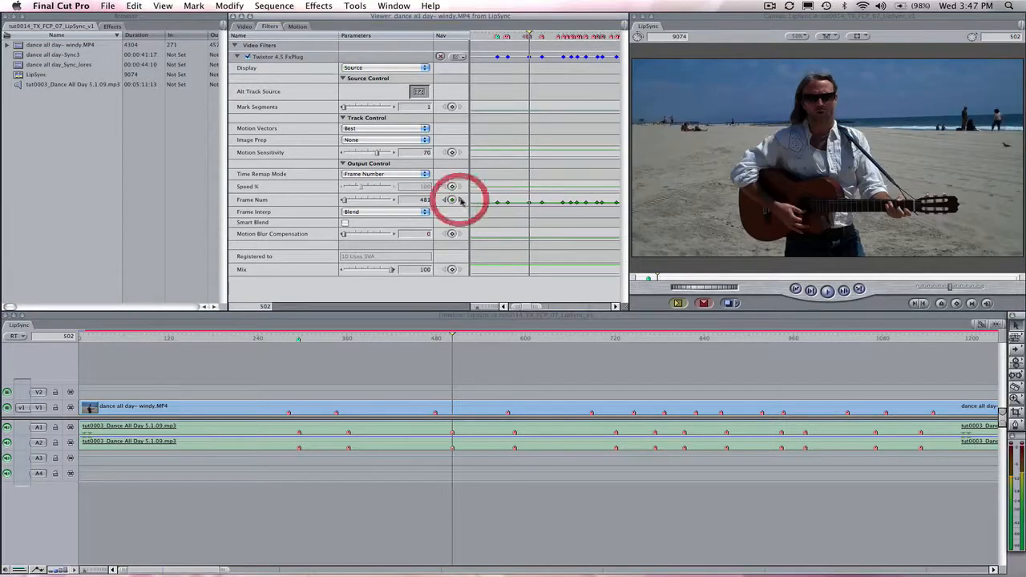
{"action": "left_click", "coordinate": [461, 201]}
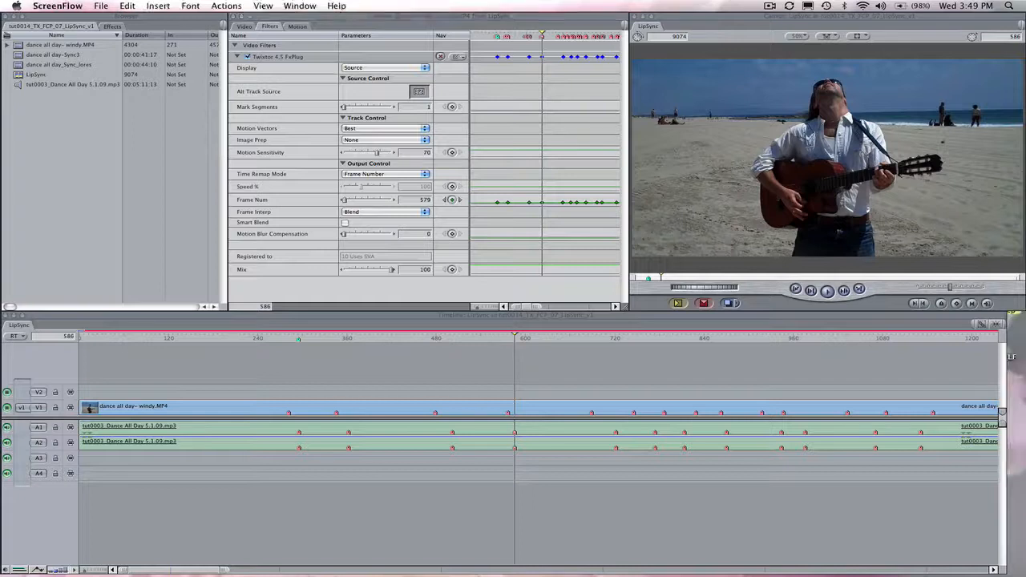
Set the Twixtor filter's display to Twixtored Output and render the selection.
{"action": "left_click", "coordinate": [365, 69]}
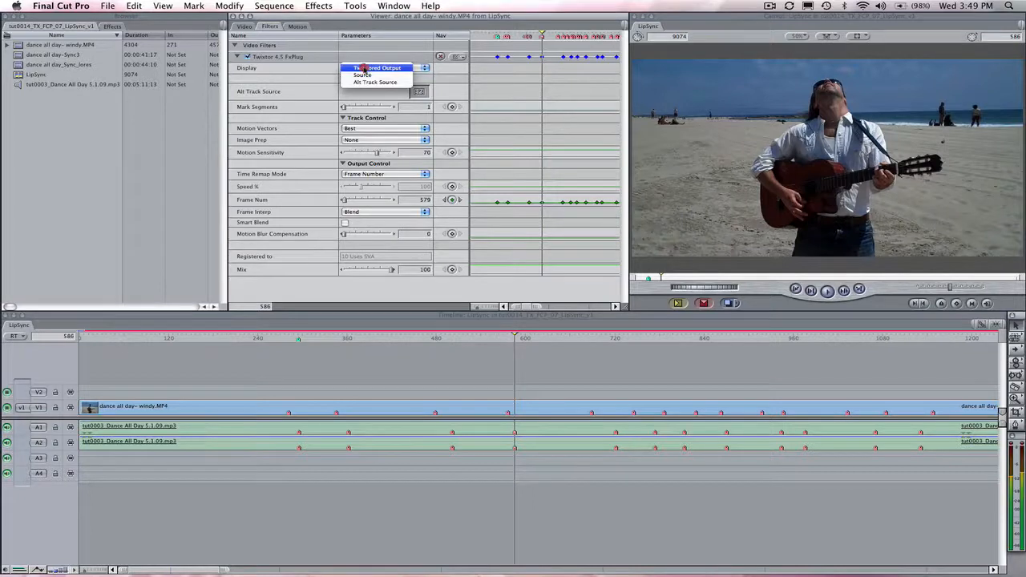
{"action": "left_click", "coordinate": [367, 69]}
{"action": "left_click", "coordinate": [273, 6]}
{"action": "mouse_move", "coordinate": [313, 19]}
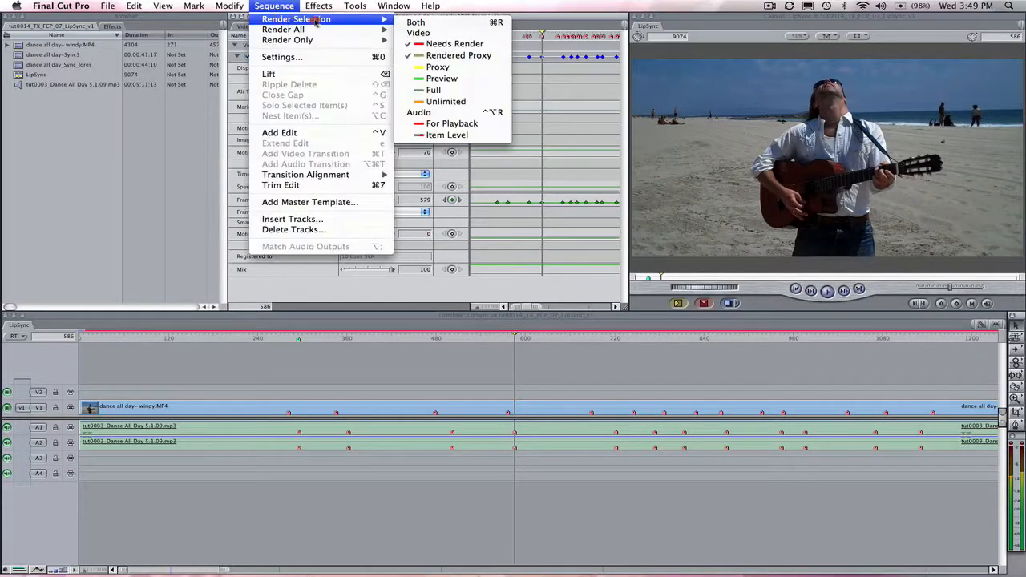
{"action": "left_click", "coordinate": [418, 33]}
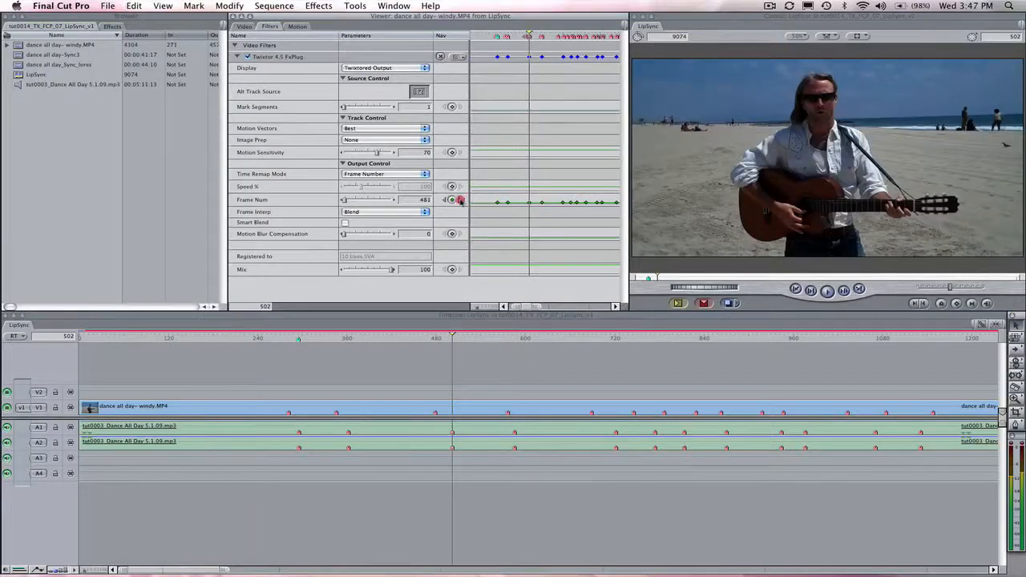
Advance from frame 502 to the following Frame Num keyframe.
{"action": "left_click", "coordinate": [460, 201]}
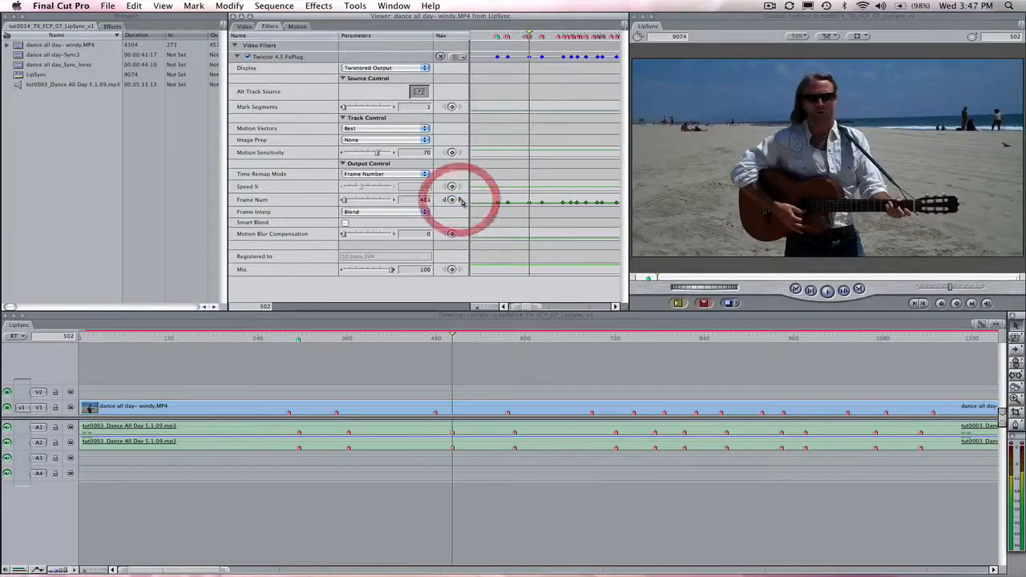